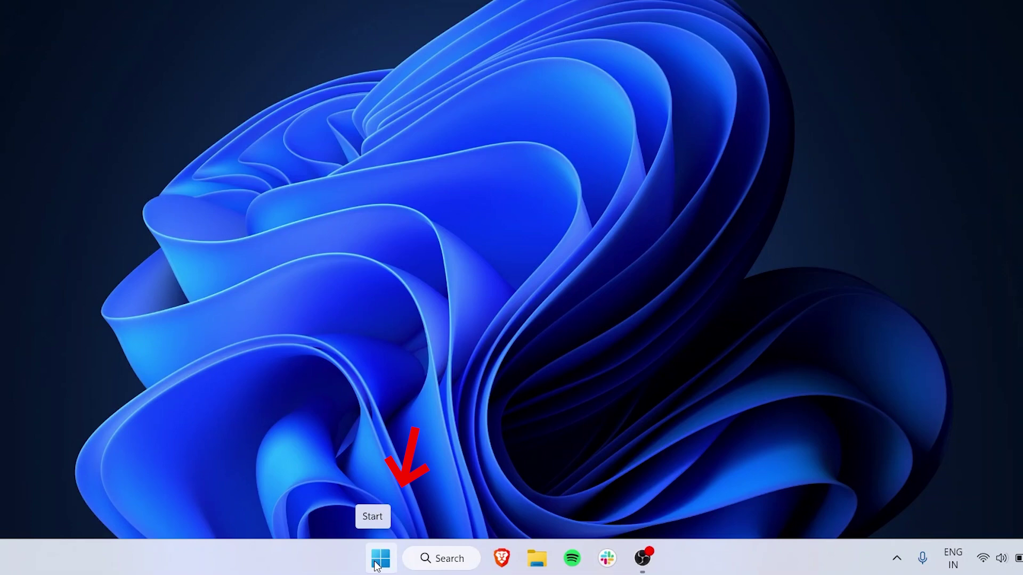
# Open the Start menu to view the pinned apps and the empty Recommended section
pyautogui.click(377, 563)
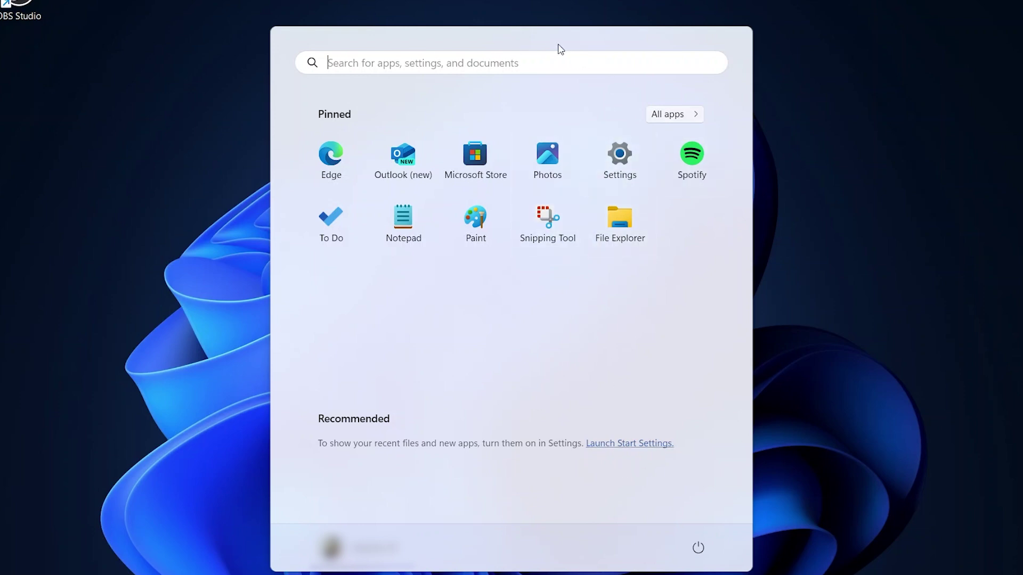
# Launch Settings from the pinned apps and scroll the Personalization page down to the Start row
pyautogui.click(647, 168)
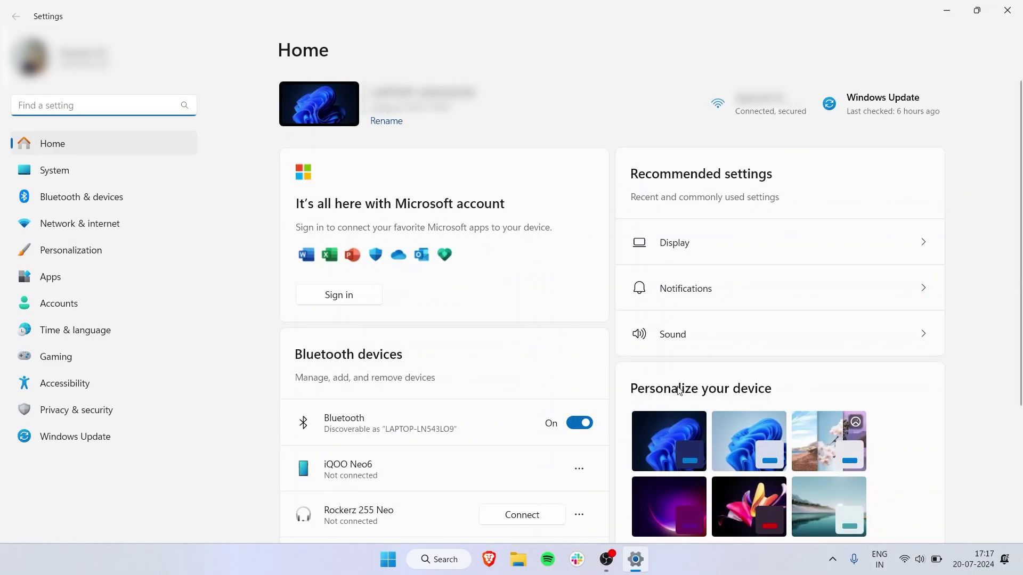
pyautogui.scroll(-3, 542, 353)
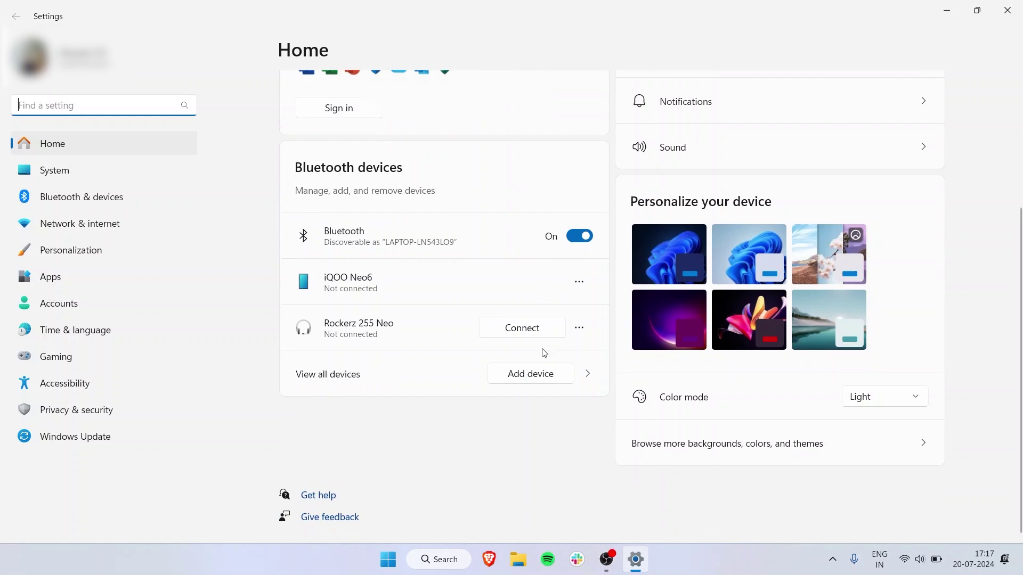
pyautogui.scroll(3, 497, 240)
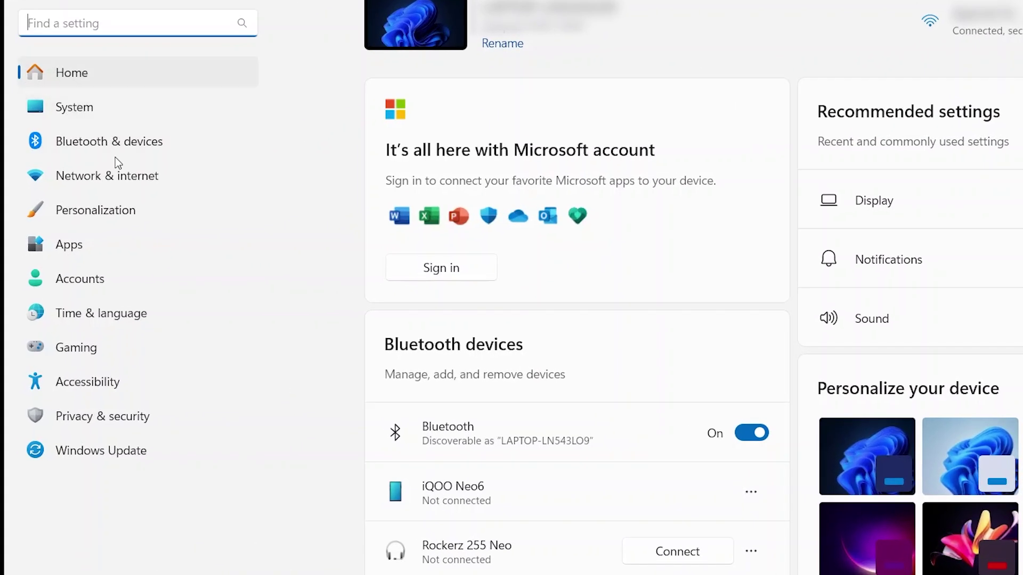
pyautogui.click(113, 216)
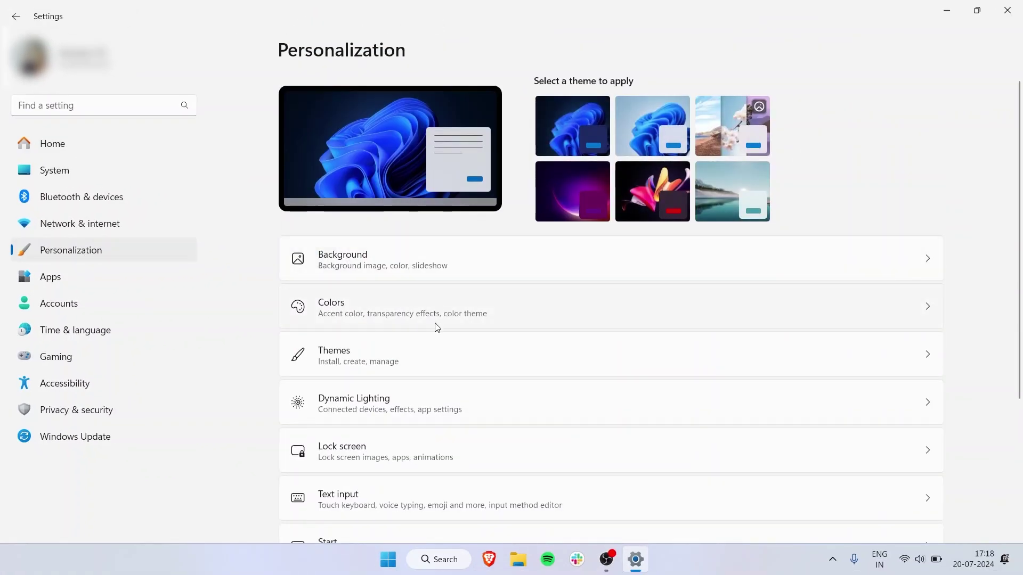
pyautogui.scroll(-1, 436, 327)
pyautogui.scroll(-2, 436, 327)
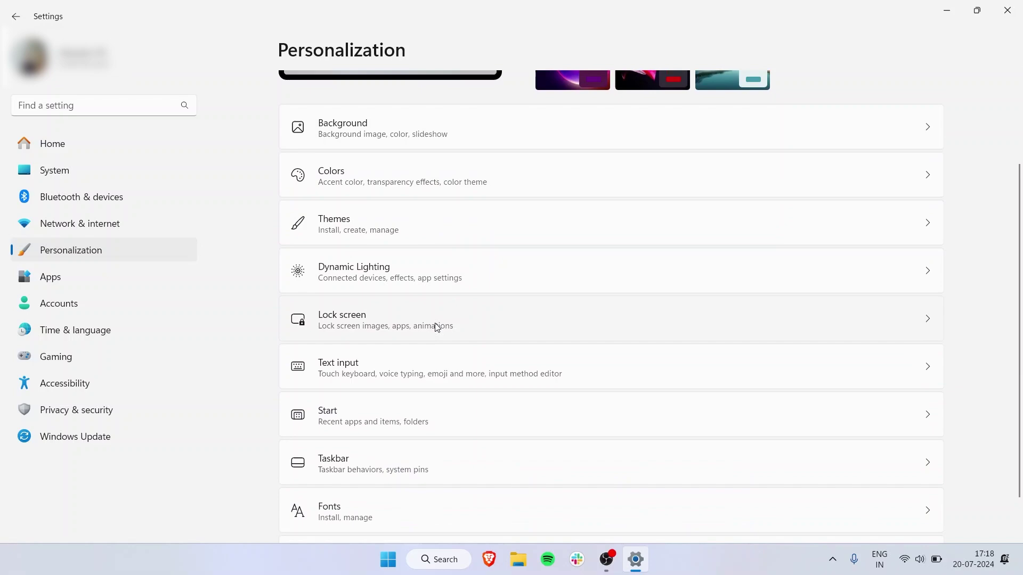
pyautogui.scroll(-2, 436, 327)
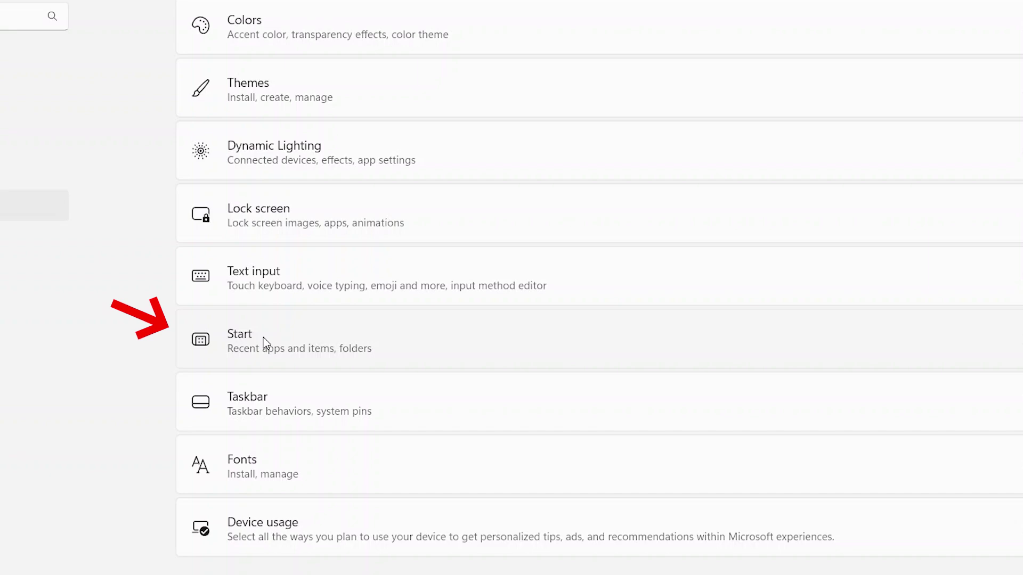
# On the Start settings page, choose the More recommendations layout and preview it in the Start menu
pyautogui.click(263, 337)
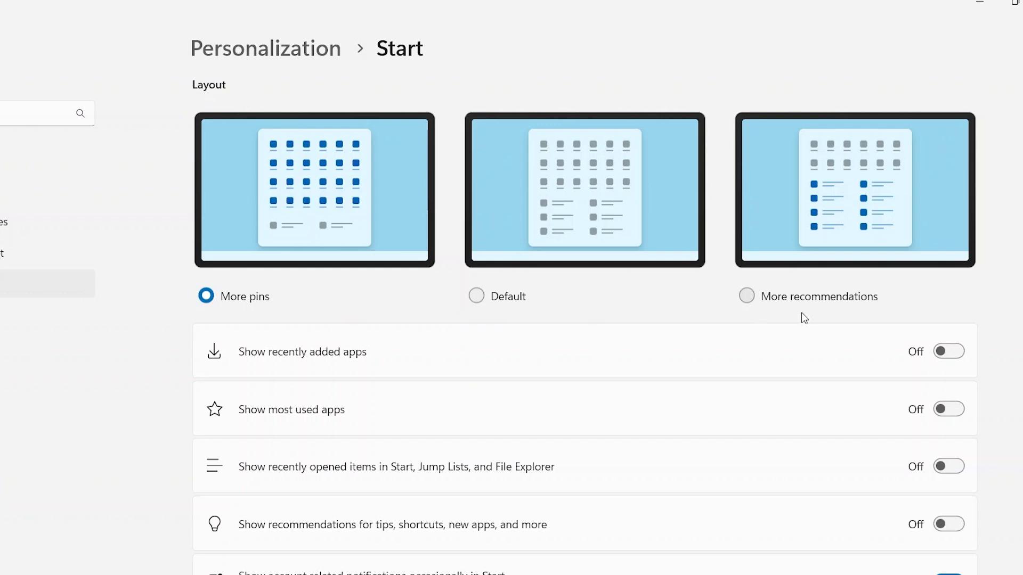
pyautogui.click(746, 296)
pyautogui.click(388, 559)
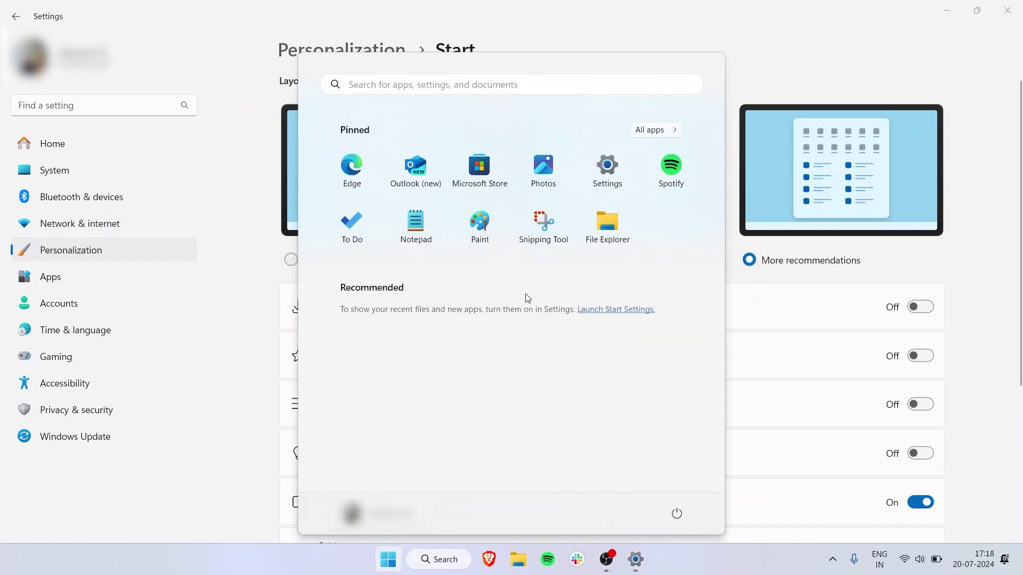
pyautogui.click(389, 559)
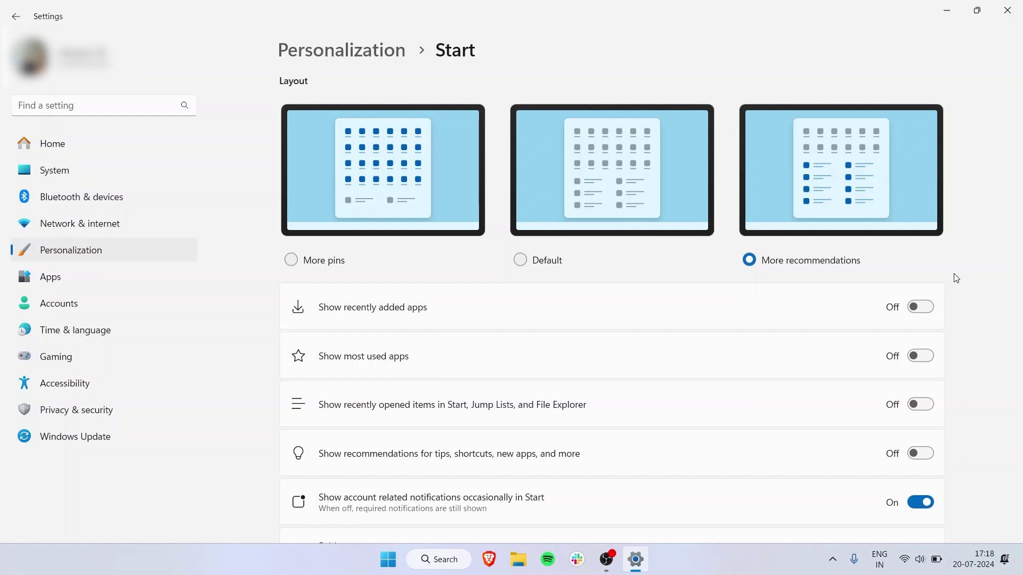
# Switch the Start layout to More pins and check it in the Start menu
pyautogui.click(292, 261)
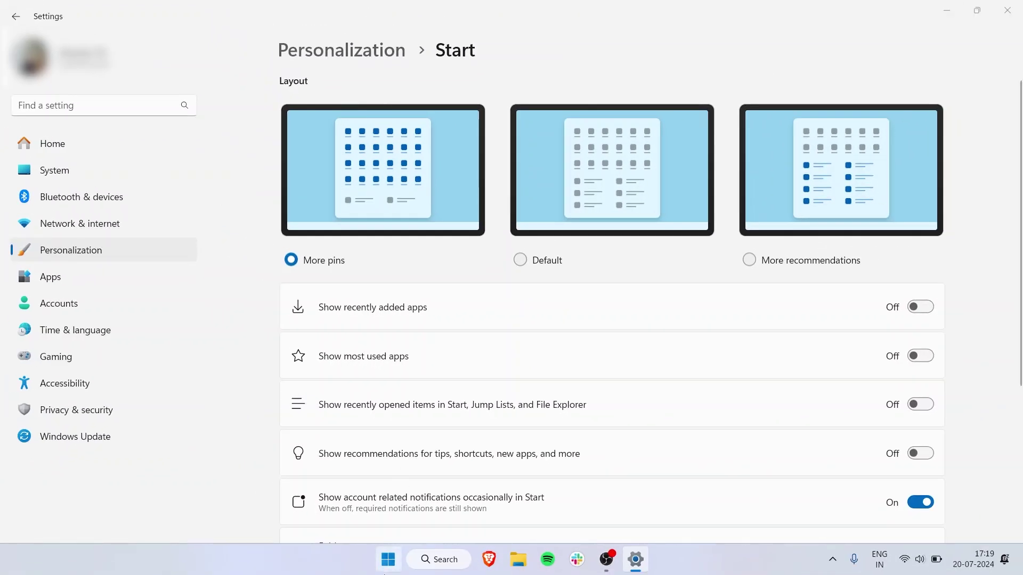
pyautogui.click(385, 573)
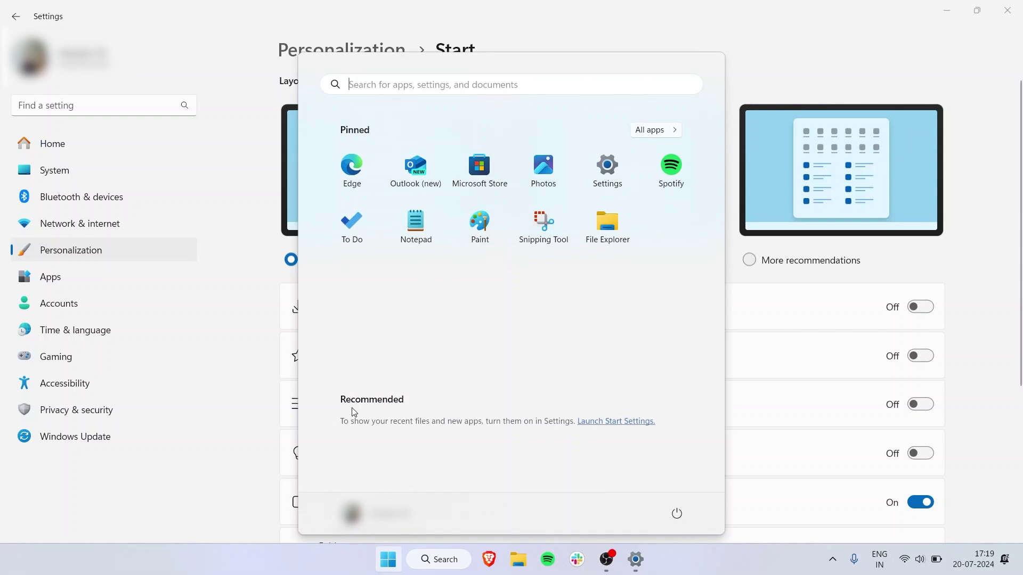
pyautogui.click(388, 559)
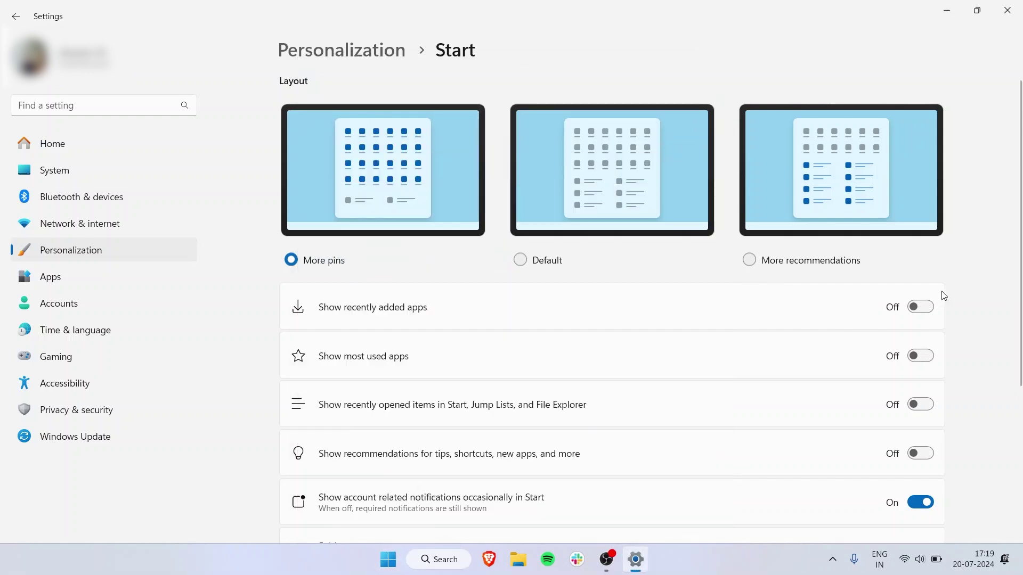
# Turn on Show recently added apps and confirm the change in the Start menu
pyautogui.click(925, 307)
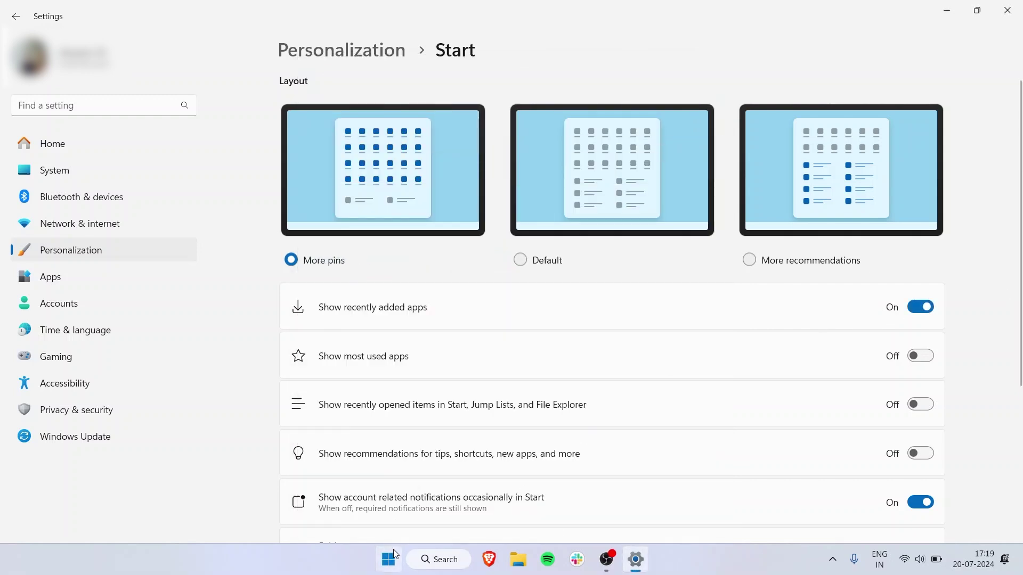
pyautogui.click(396, 554)
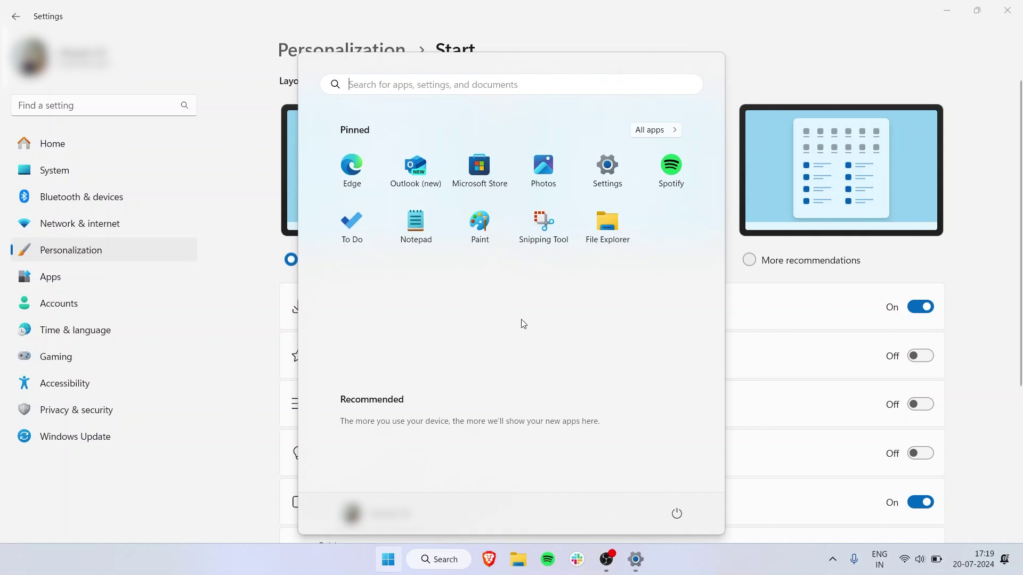
pyautogui.click(389, 559)
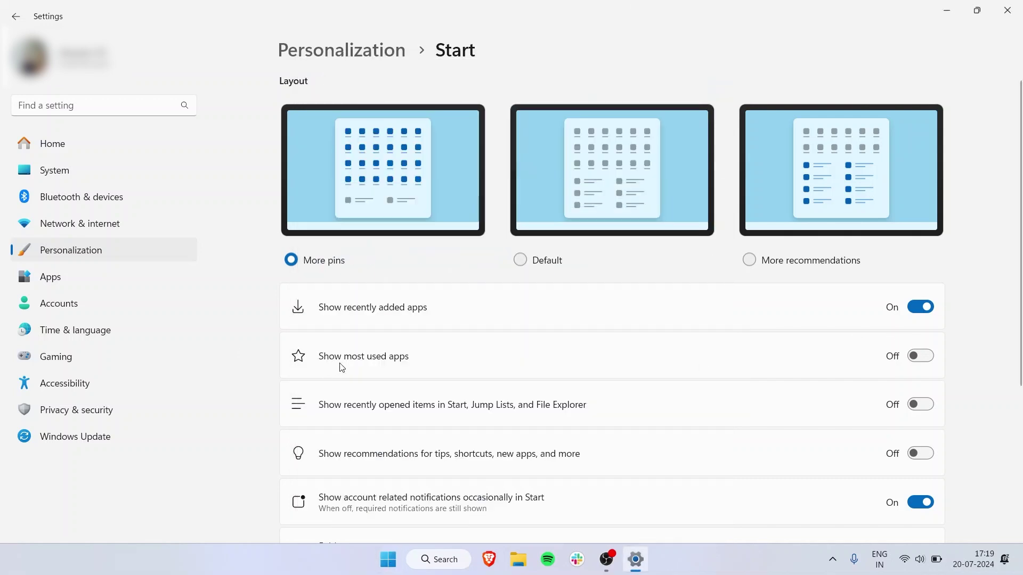
pyautogui.click(390, 569)
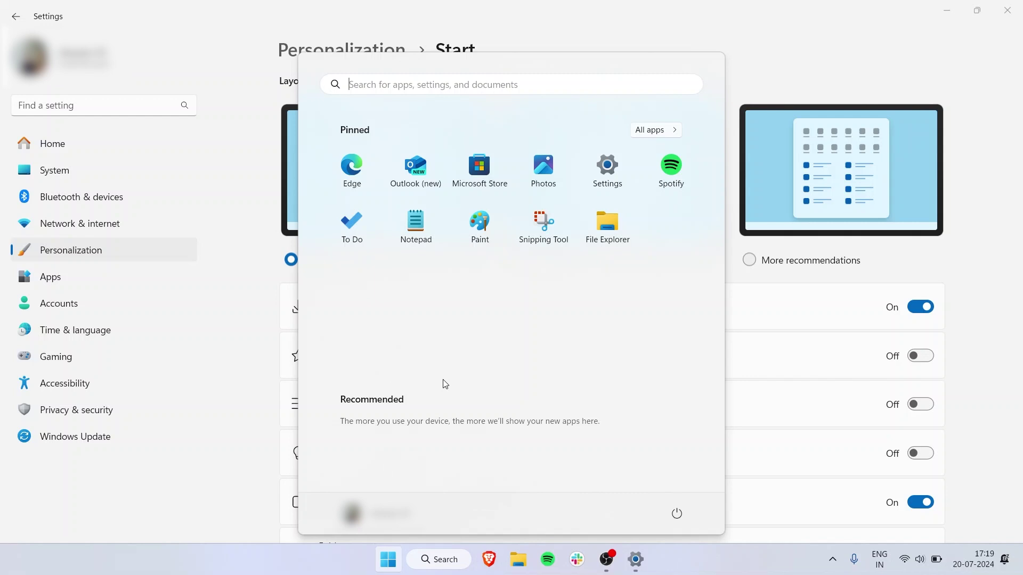
pyautogui.click(388, 559)
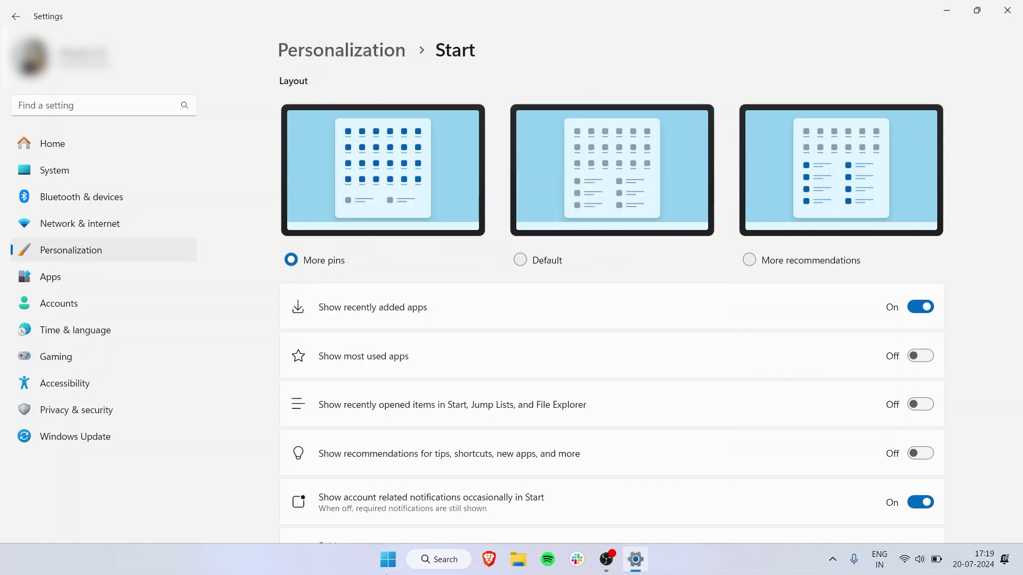
pyautogui.scroll(-2, 327, 320)
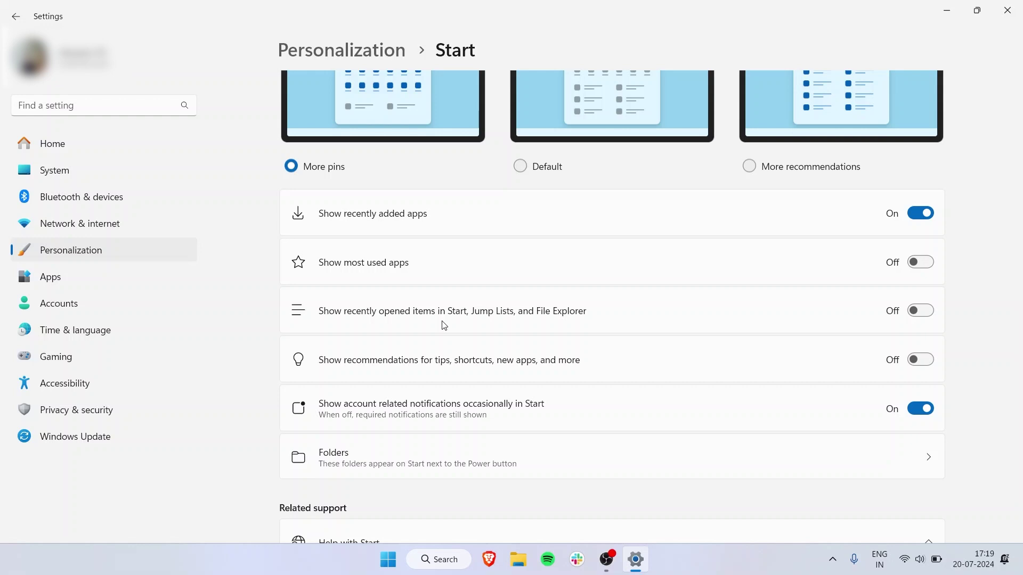
# Turn on Show recently opened items in Start, Jump Lists, and File Explorer, then preview it in the Start menu
pyautogui.click(924, 319)
pyautogui.click(382, 561)
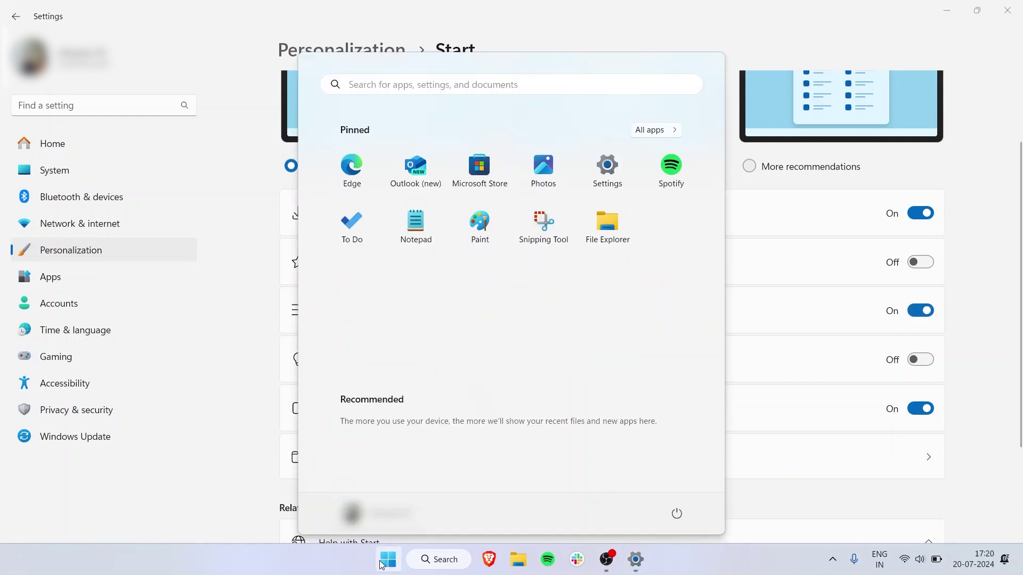
pyautogui.click(382, 563)
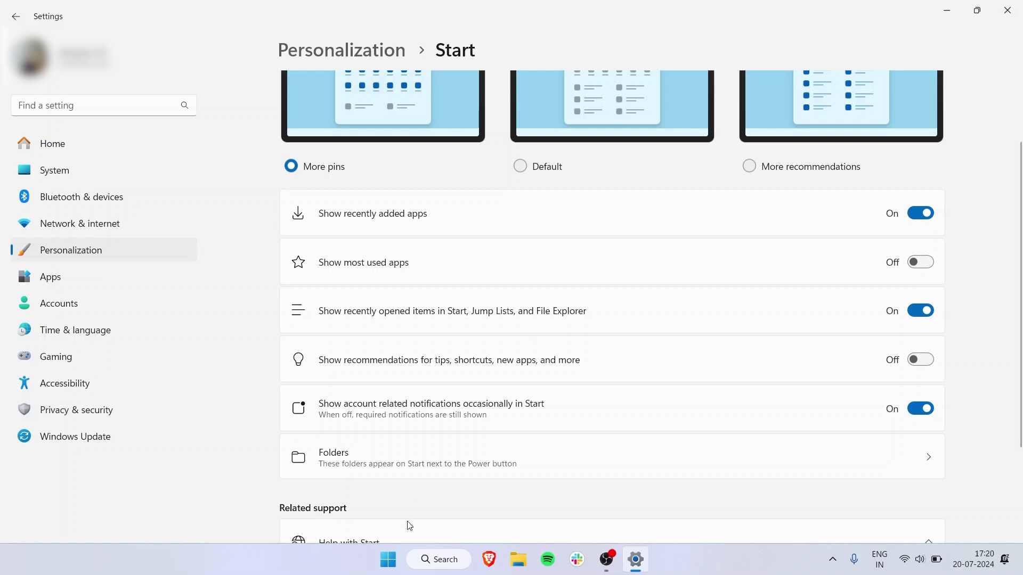
pyautogui.click(387, 557)
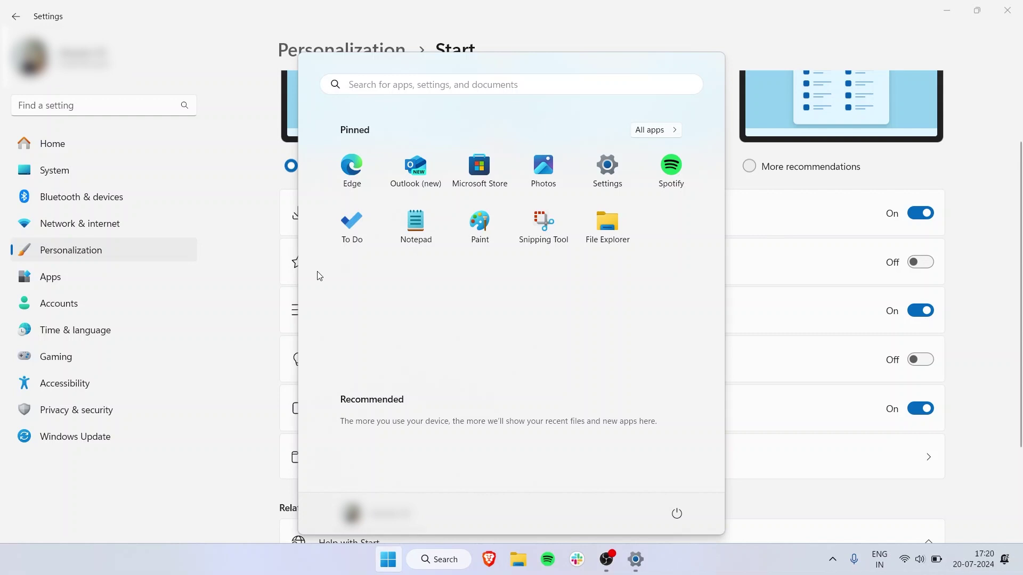
pyautogui.click(391, 561)
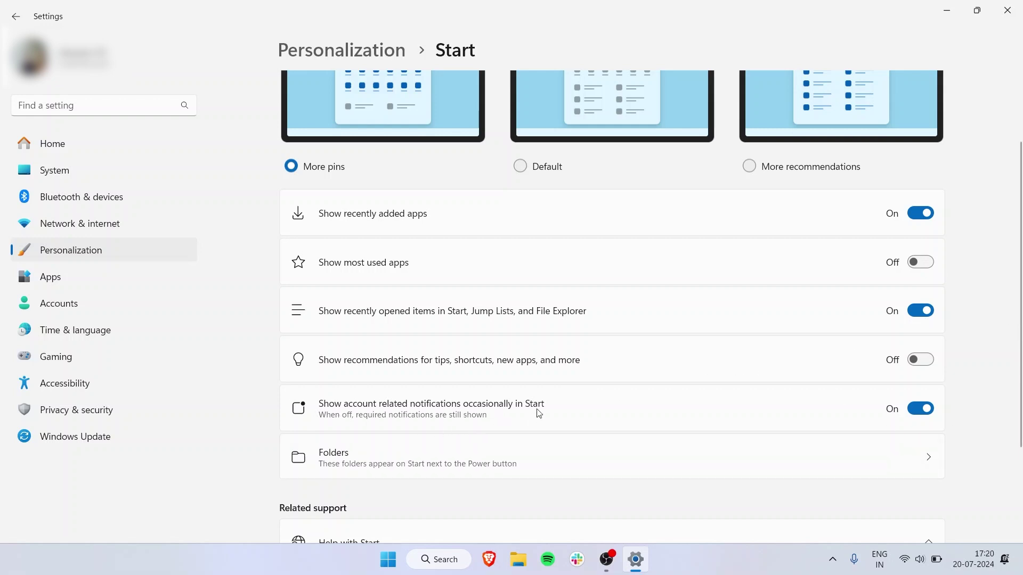
pyautogui.click(378, 555)
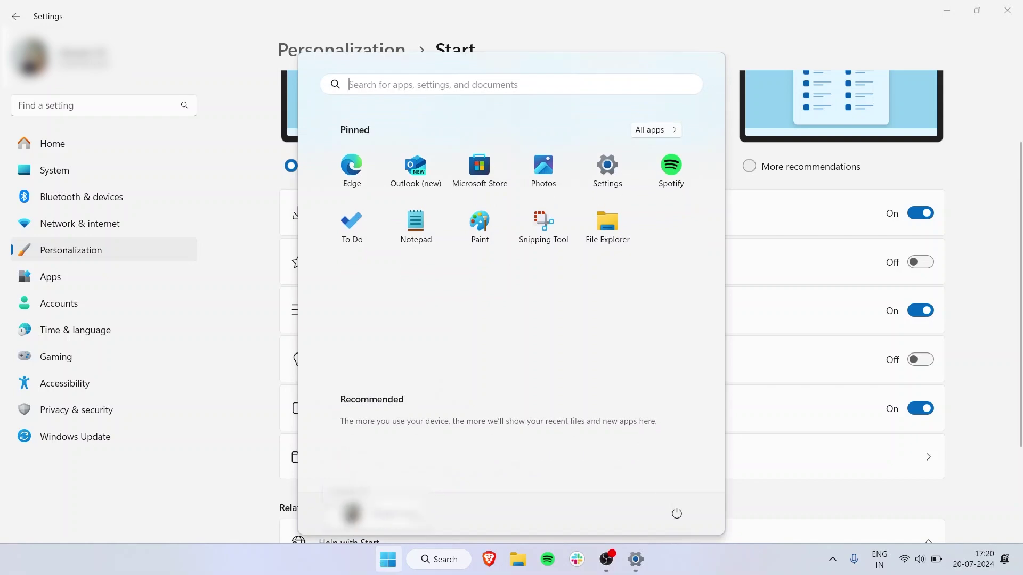
pyautogui.click(352, 514)
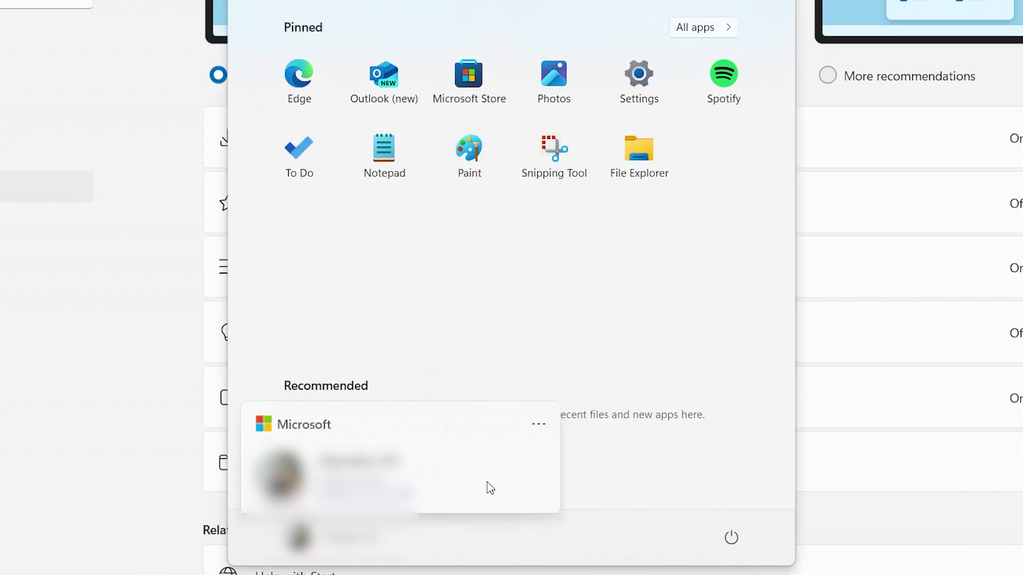
pyautogui.click(496, 529)
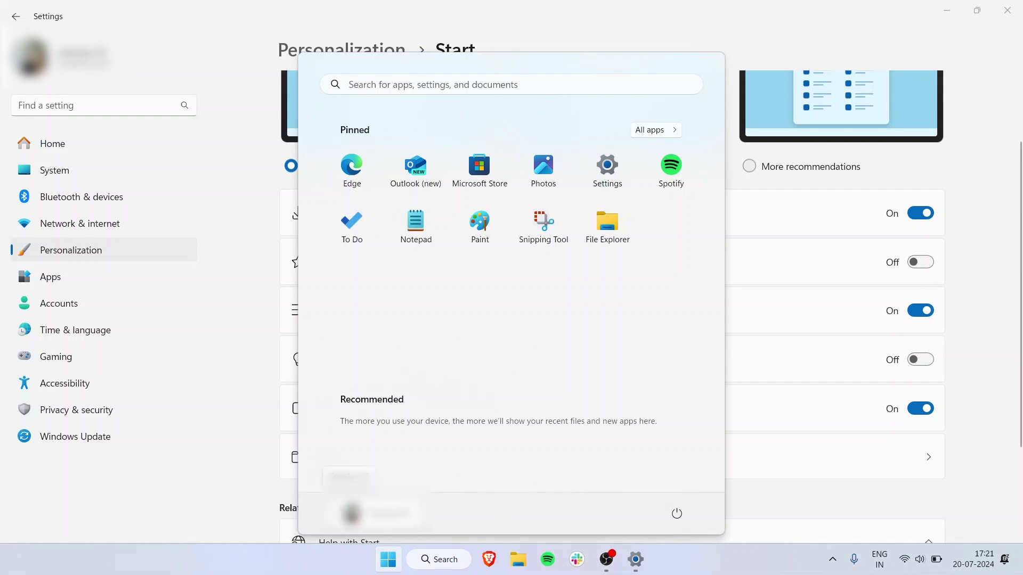
pyautogui.press('Escape')
pyautogui.scroll(2, 694, 368)
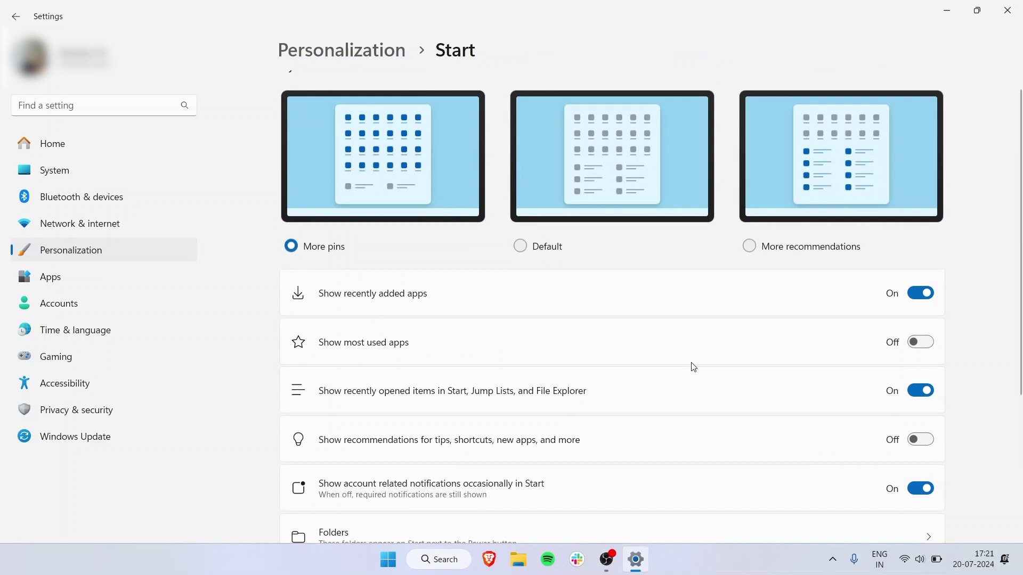